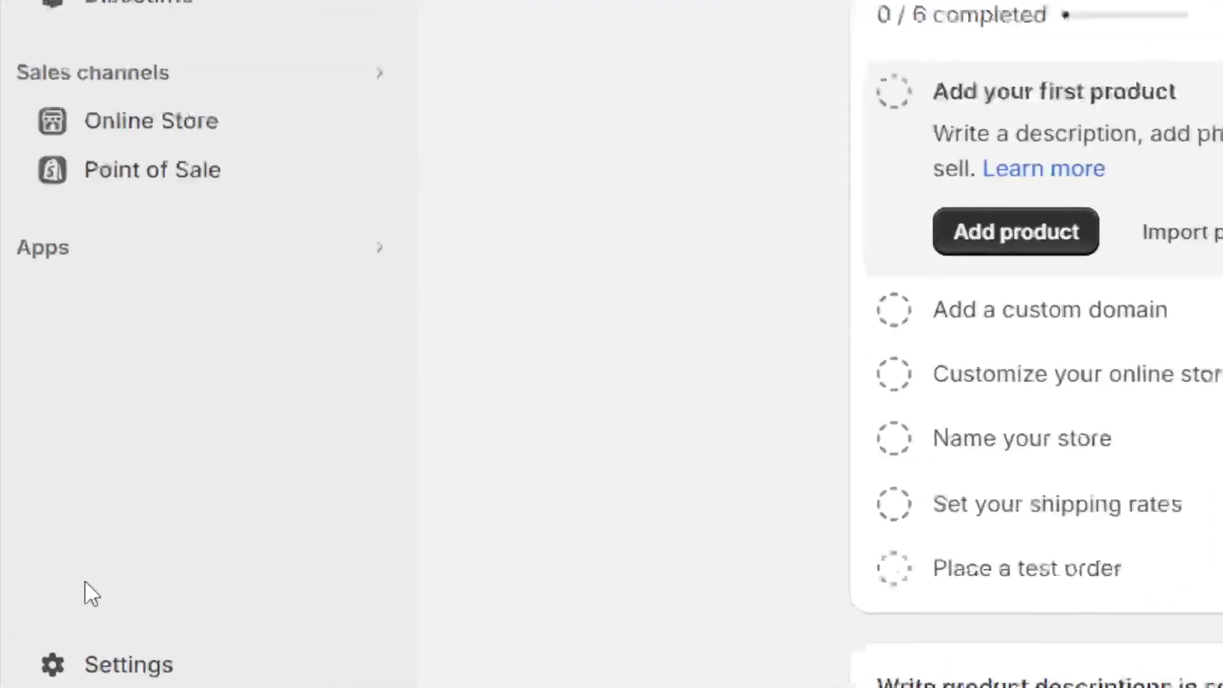
Step: Open the store's payment settings and read the payment providers section
left_click(38, 627)
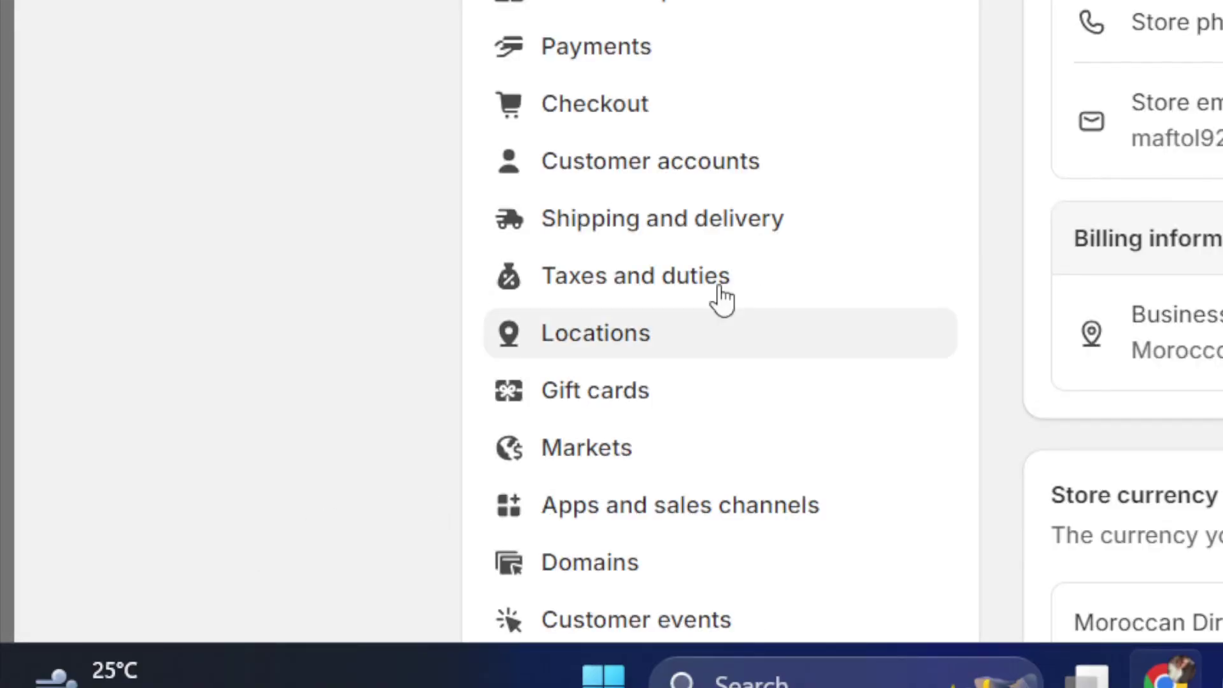
left_click(604, 115)
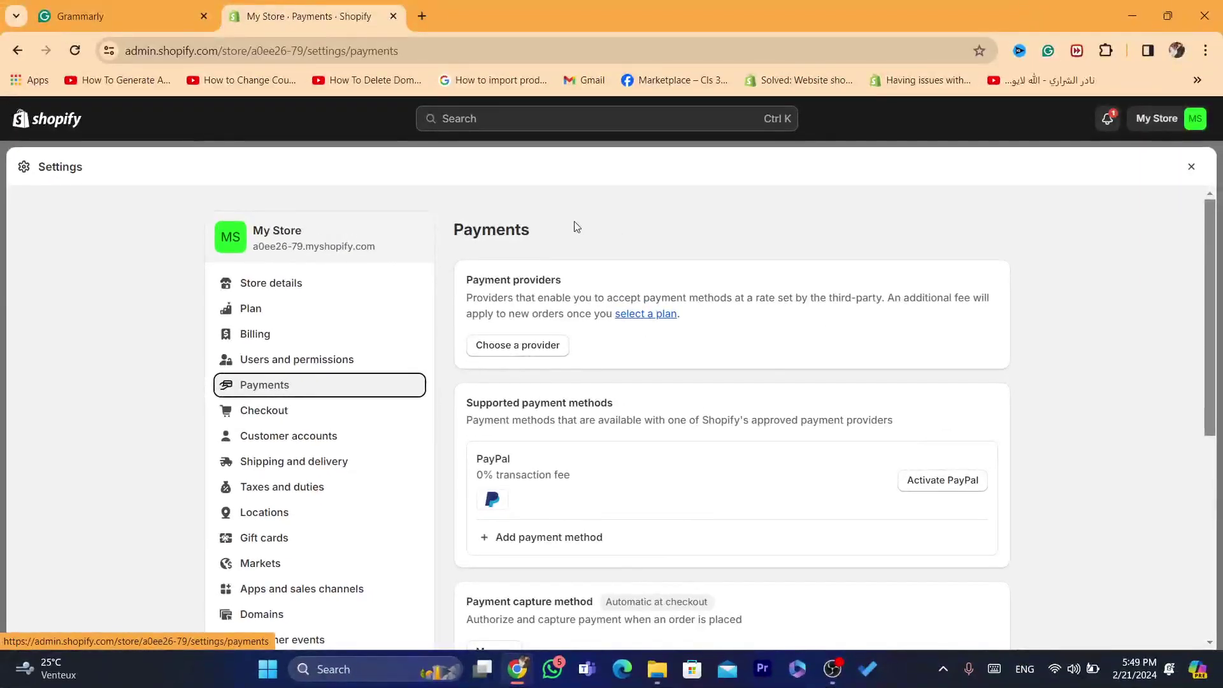
left_click_drag(433, 227, 644, 317)
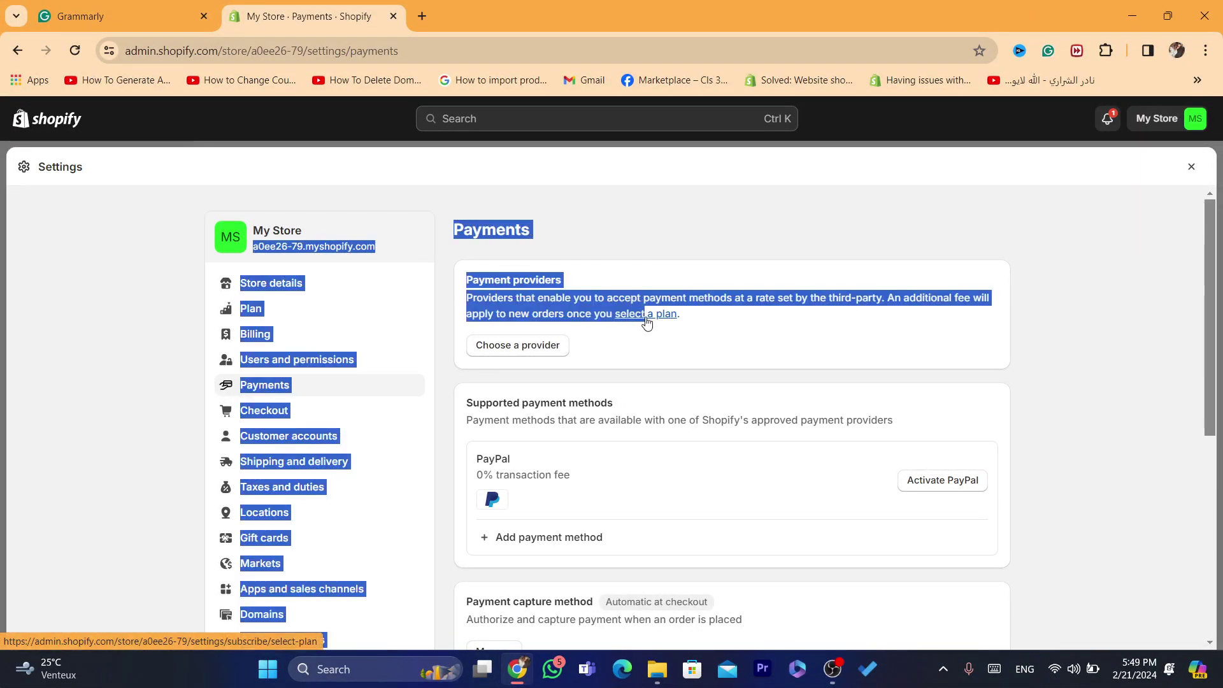
left_click(808, 354)
left_click_drag(1210, 266, 1220, 299)
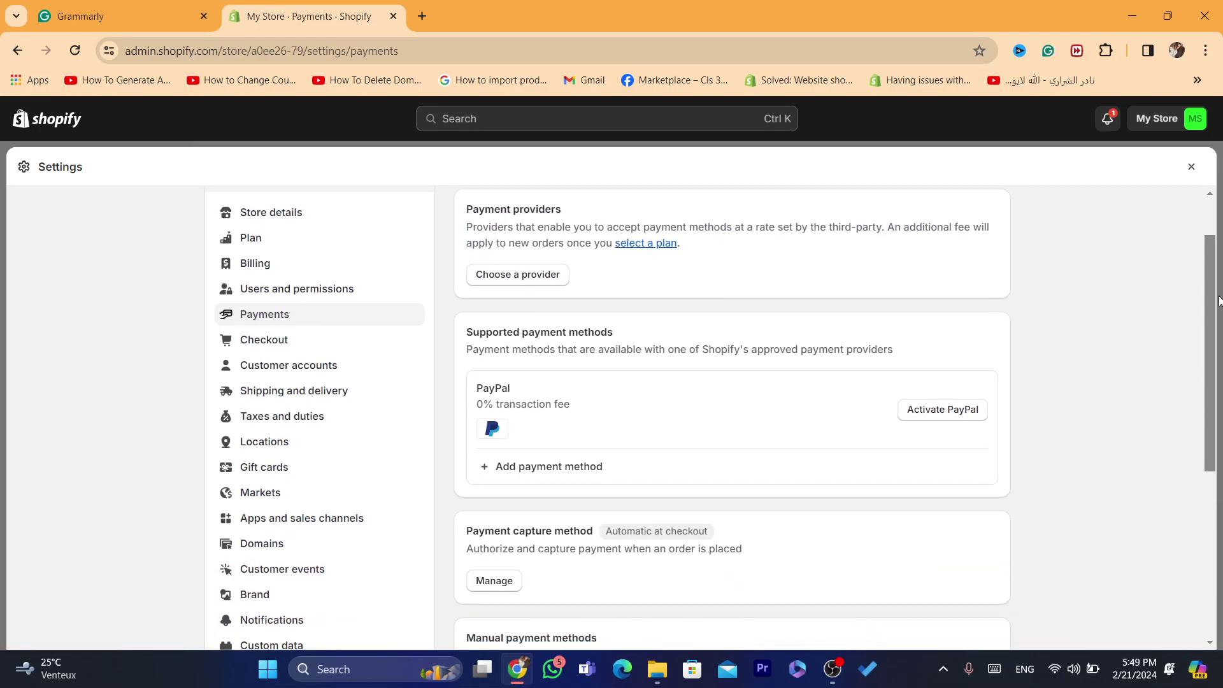
triple_click(785, 242)
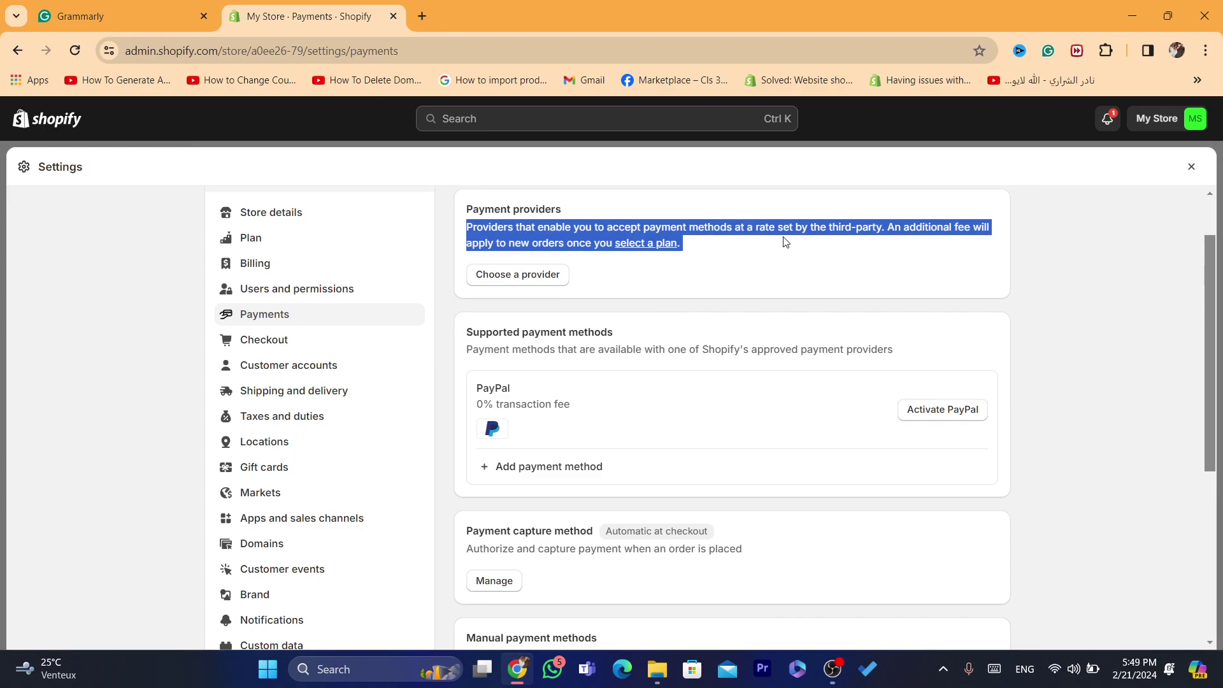
Step: Examine the supported payment methods section, including the PayPal entry and the option for adding a payment method
double_click(466, 332)
left_click_drag(467, 332, 583, 326)
left_click(583, 327)
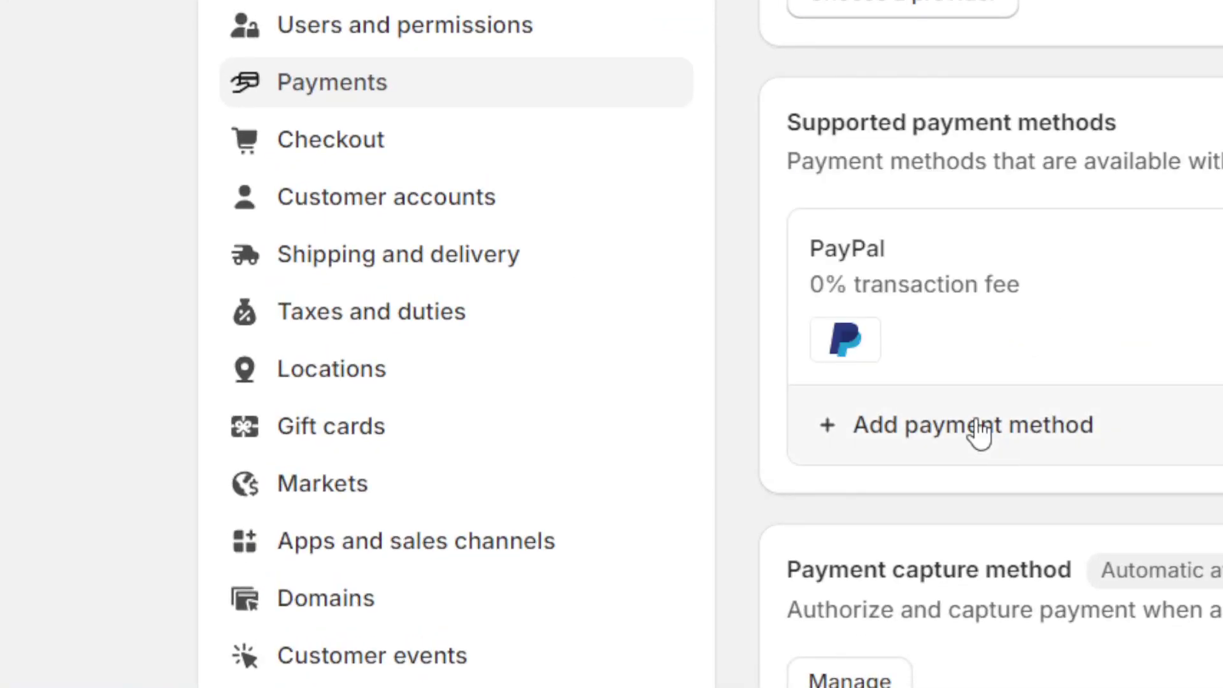
left_click_drag(797, 246, 1012, 366)
left_click(1011, 366)
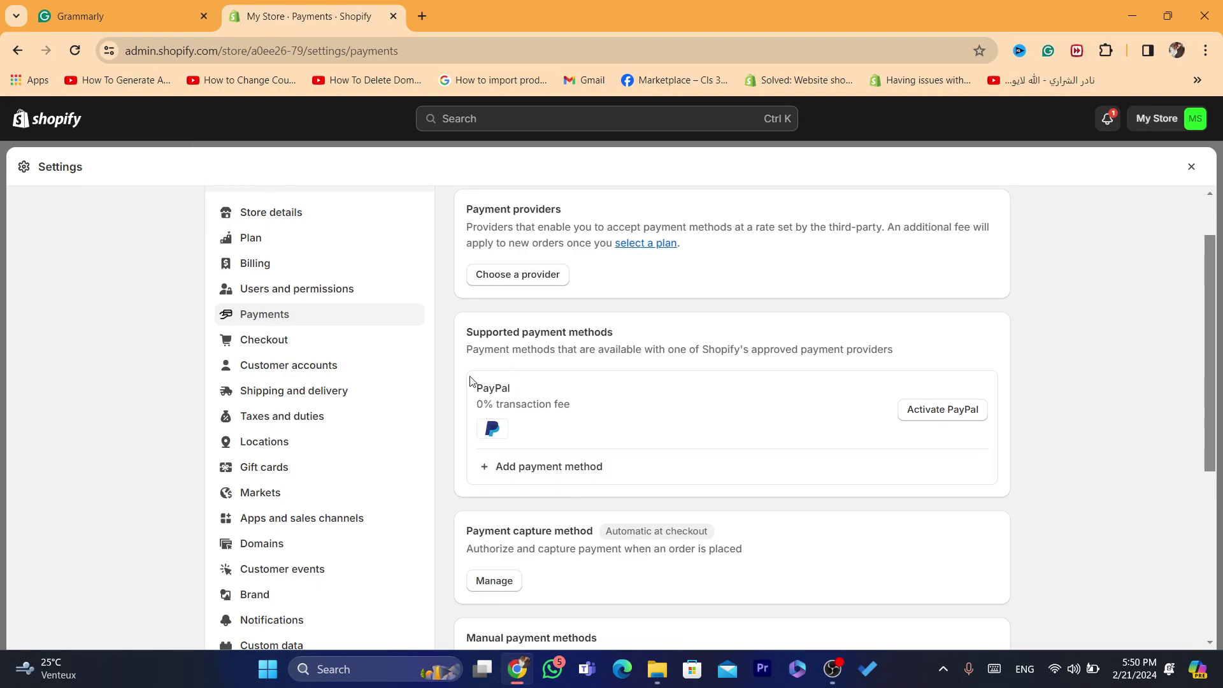
left_click_drag(474, 390, 545, 417)
left_click(545, 418)
left_click_drag(1210, 311, 1217, 333)
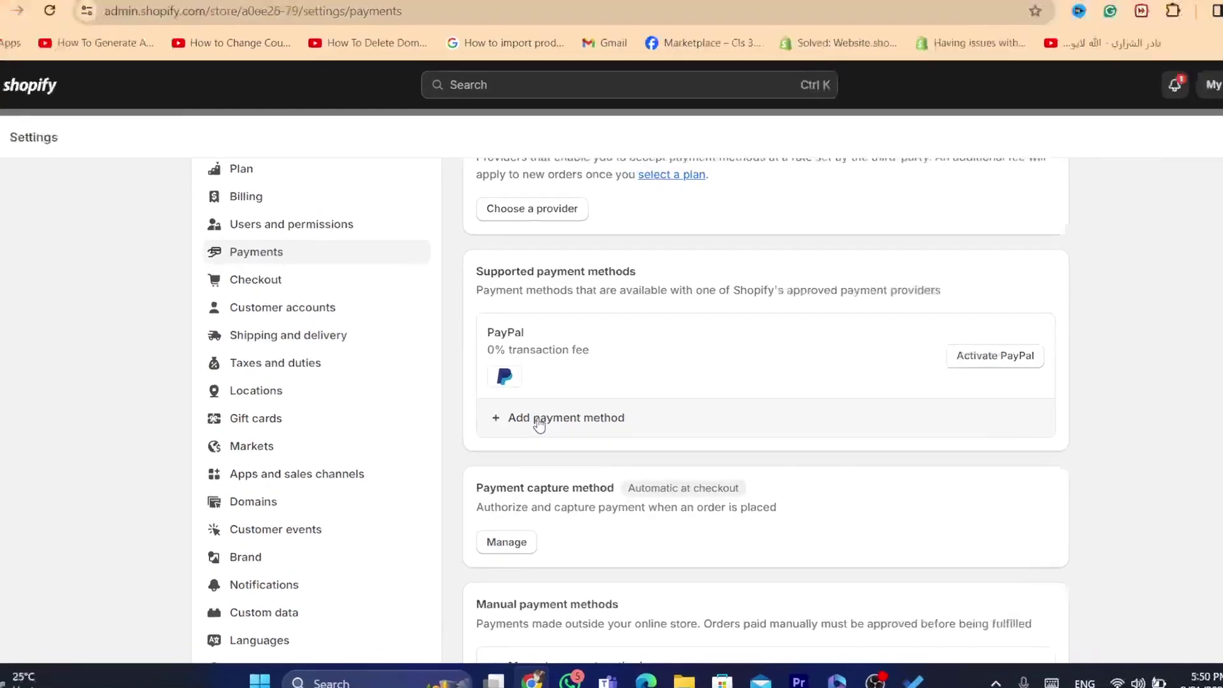
Step: Start adding a payment method and select Visa and Mastercard in the search by payment method
left_click(532, 424)
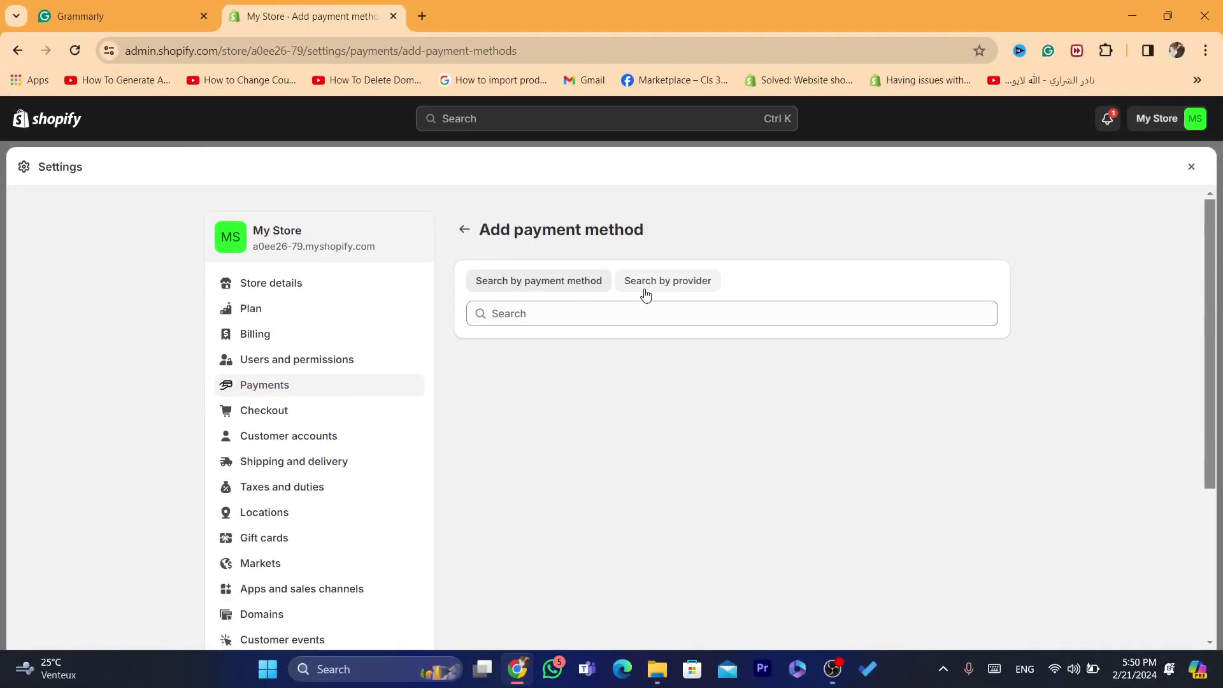
left_click(645, 293)
left_click(510, 284)
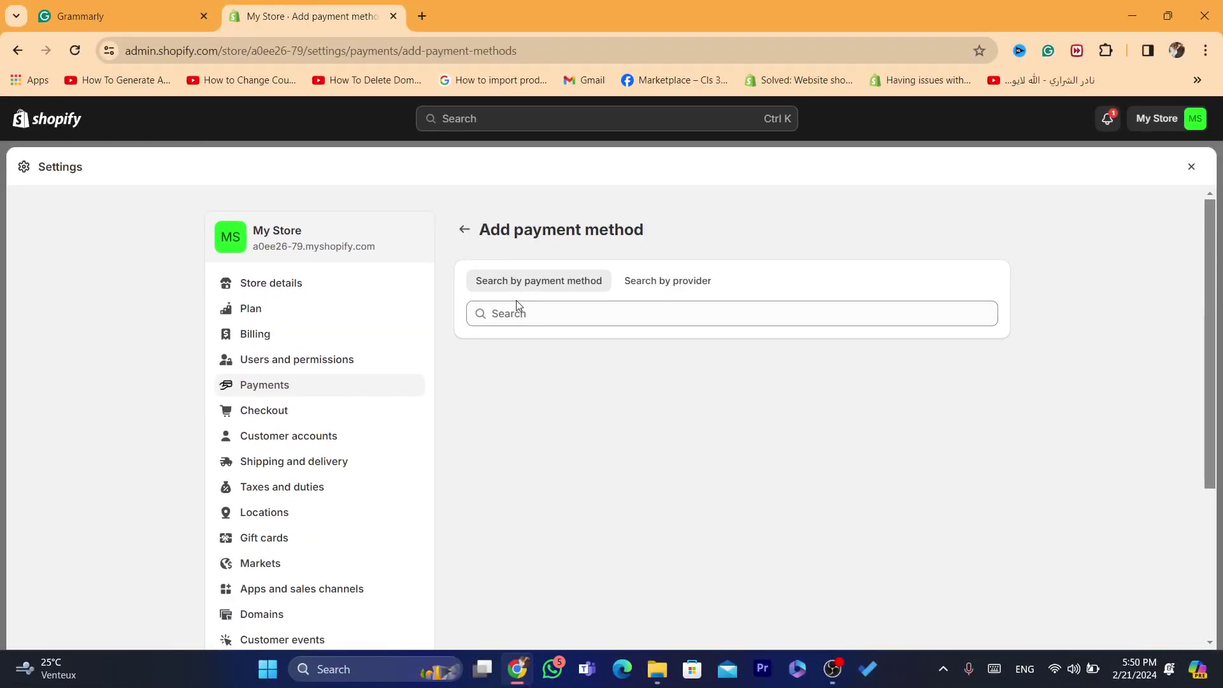
left_click(536, 314)
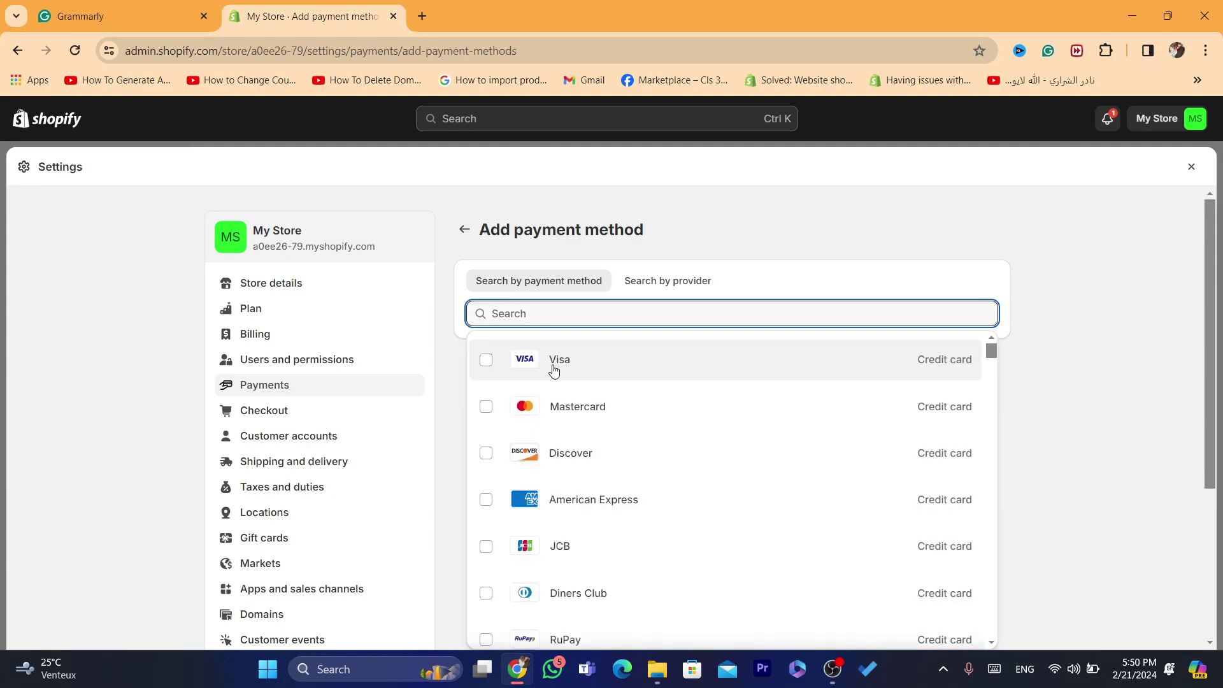
left_click(487, 362)
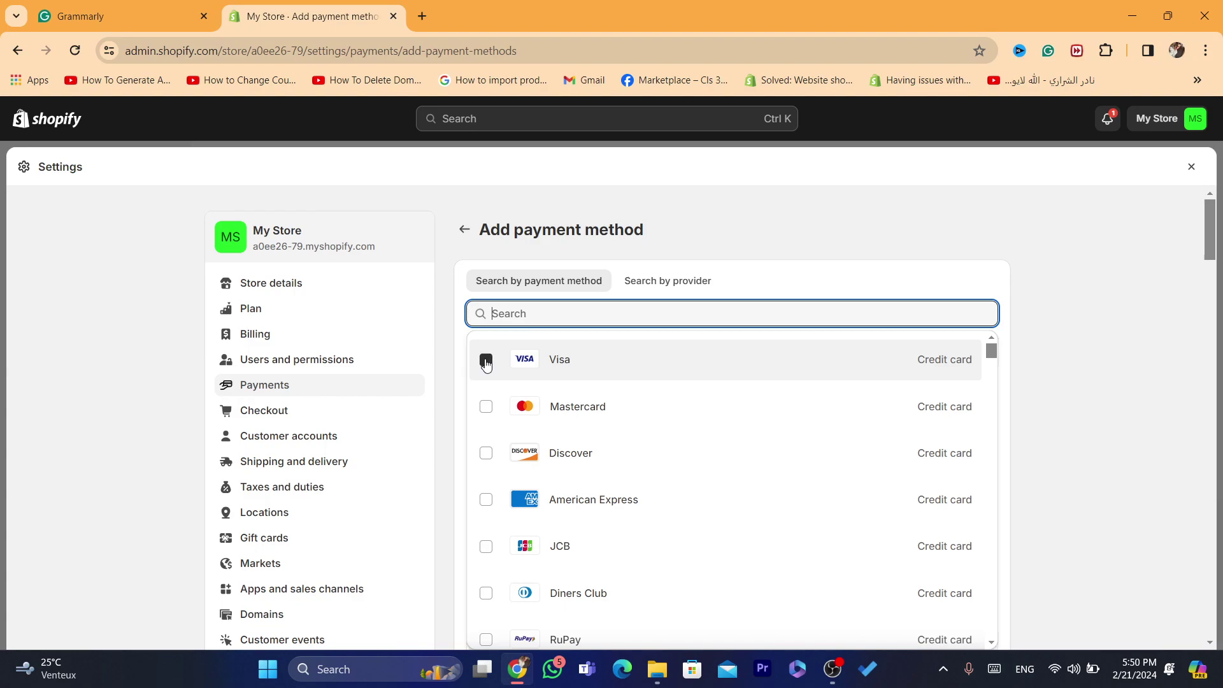
left_click(486, 411)
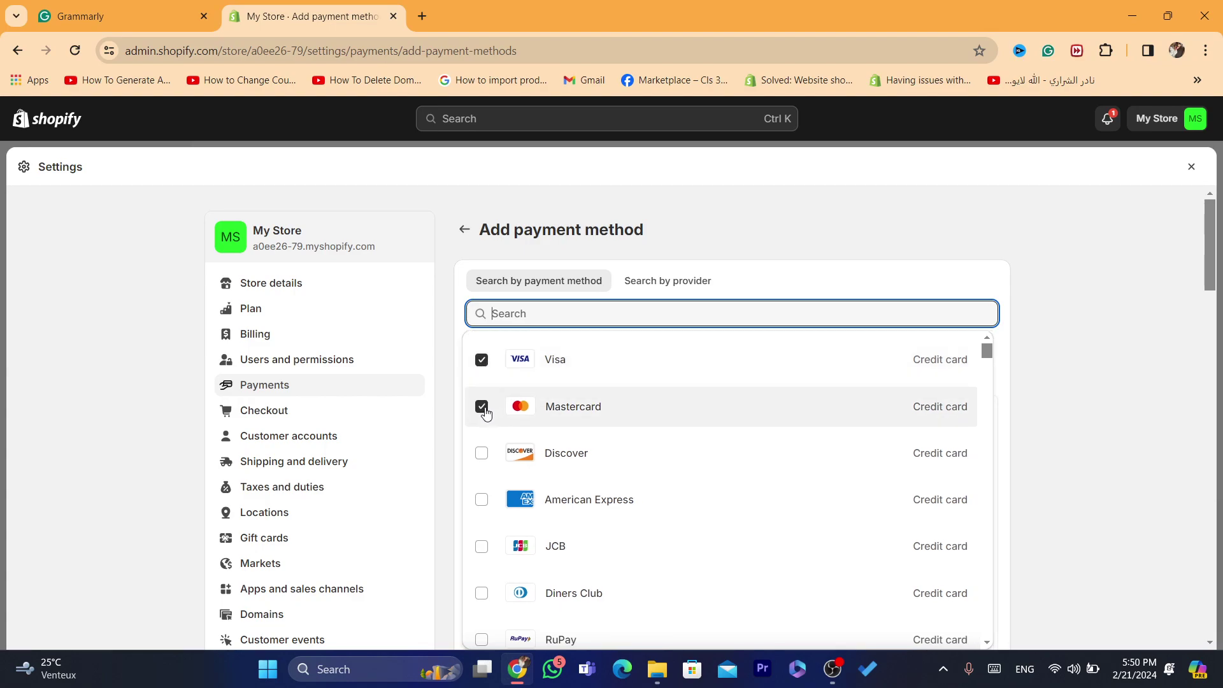
Step: Look through the payment methods, clear the "app" search, and add American Express to the selection
left_click_drag(984, 351, 988, 593)
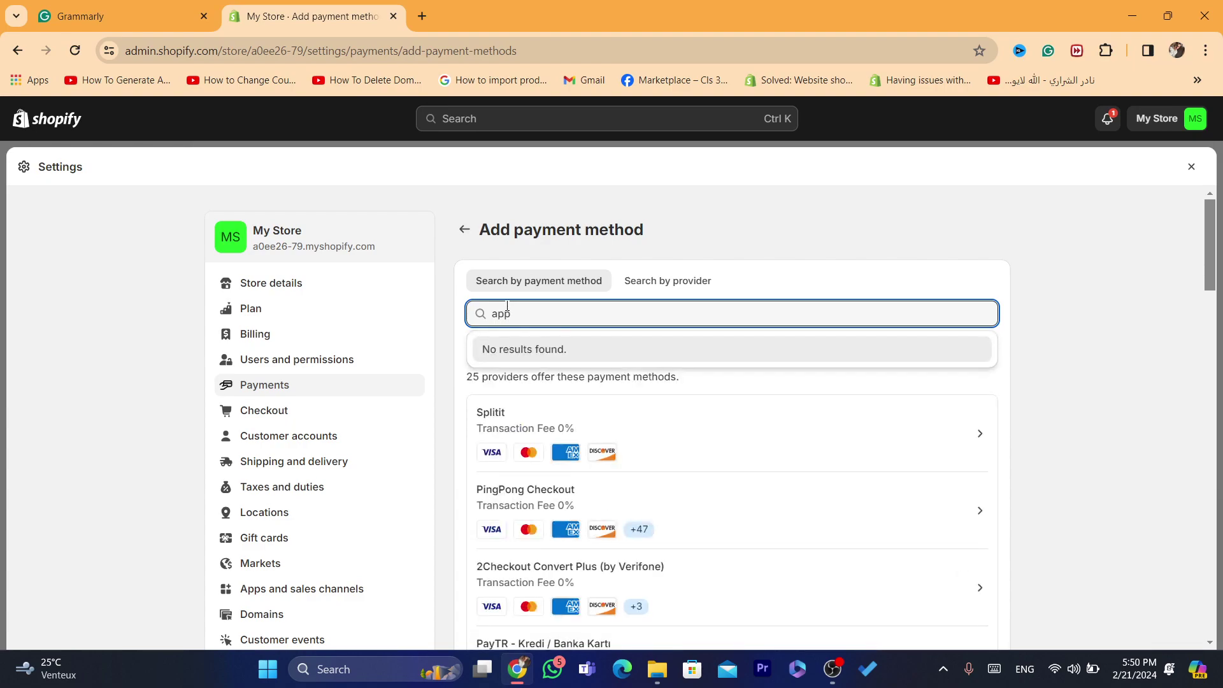
key("BackSpace")
key("BackSpace")
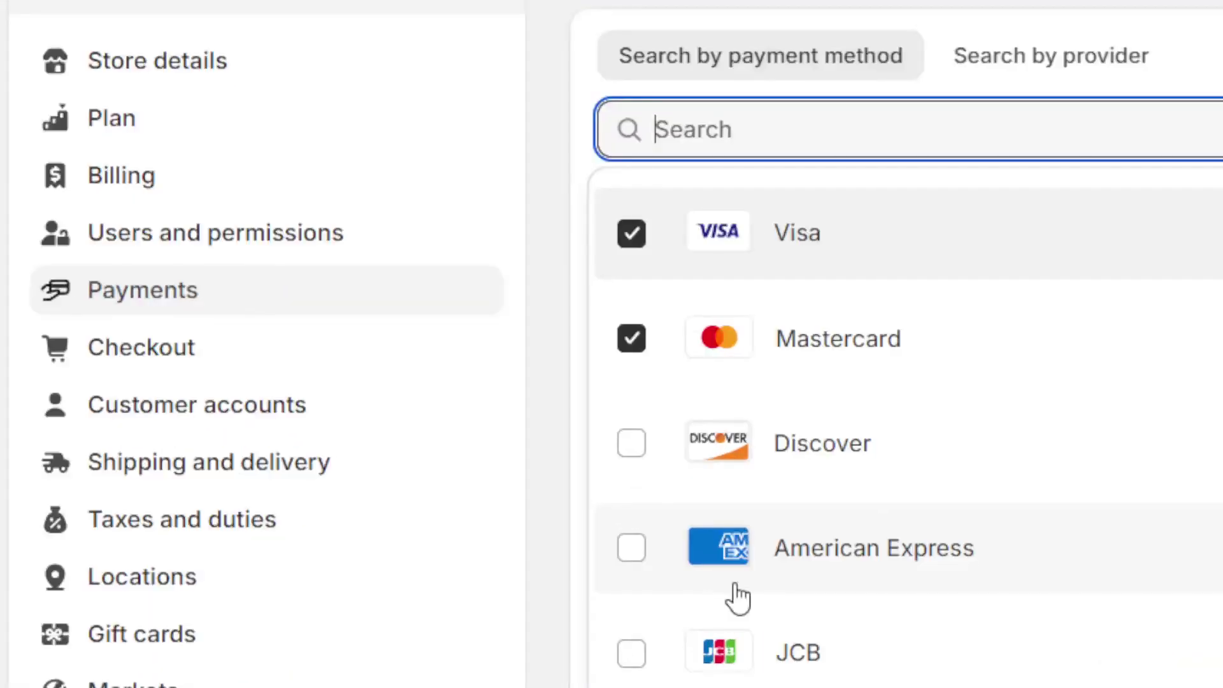
left_click(632, 551)
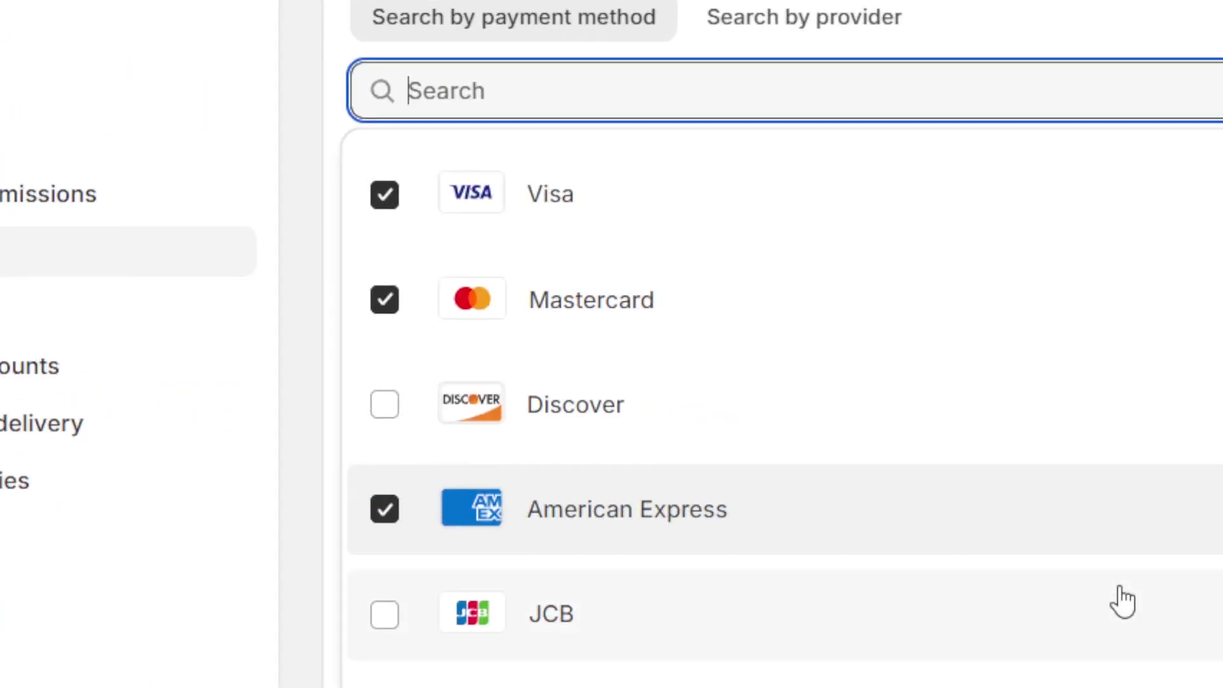
left_click(1120, 384)
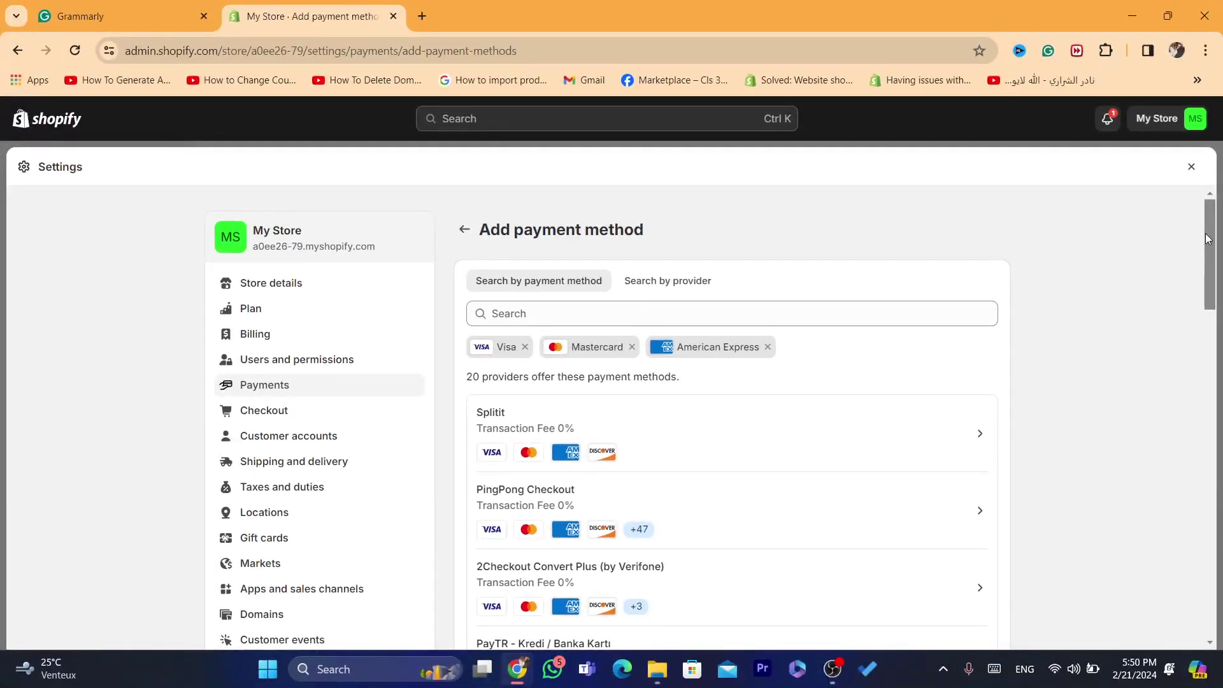
Step: Review the list of providers that offer Visa, Mastercard and American Express, including their transaction fees
left_click_drag(1208, 239, 1214, 260)
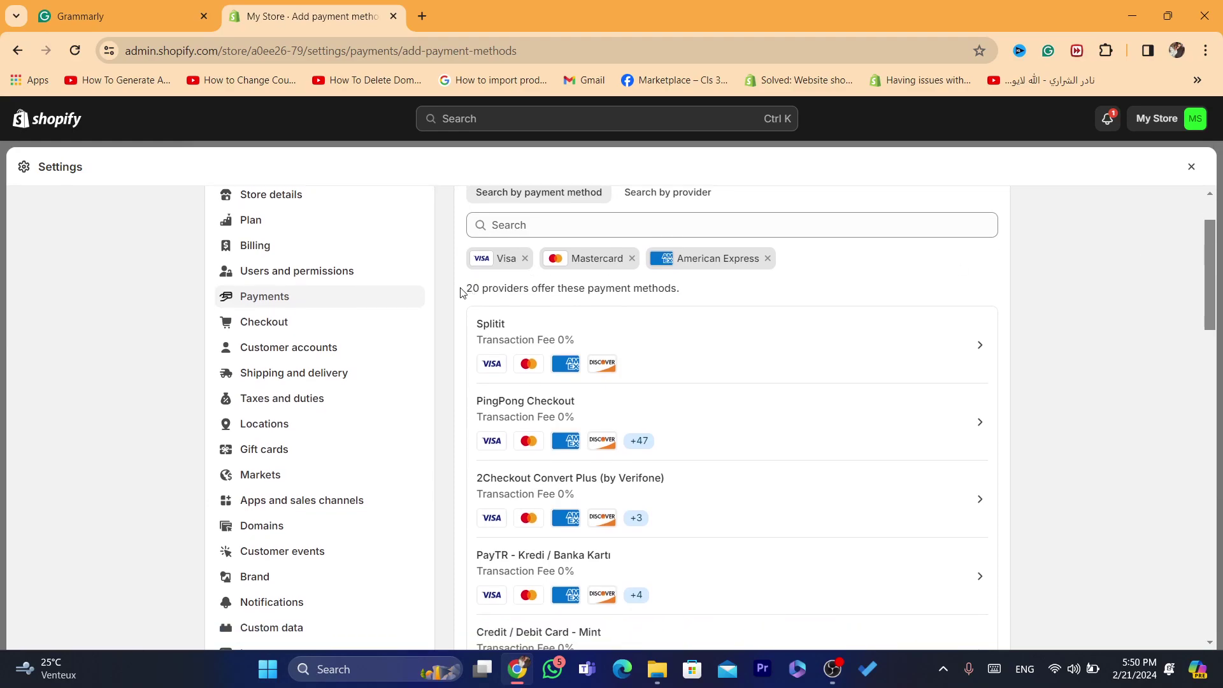
left_click_drag(467, 289, 681, 288)
left_click(681, 288)
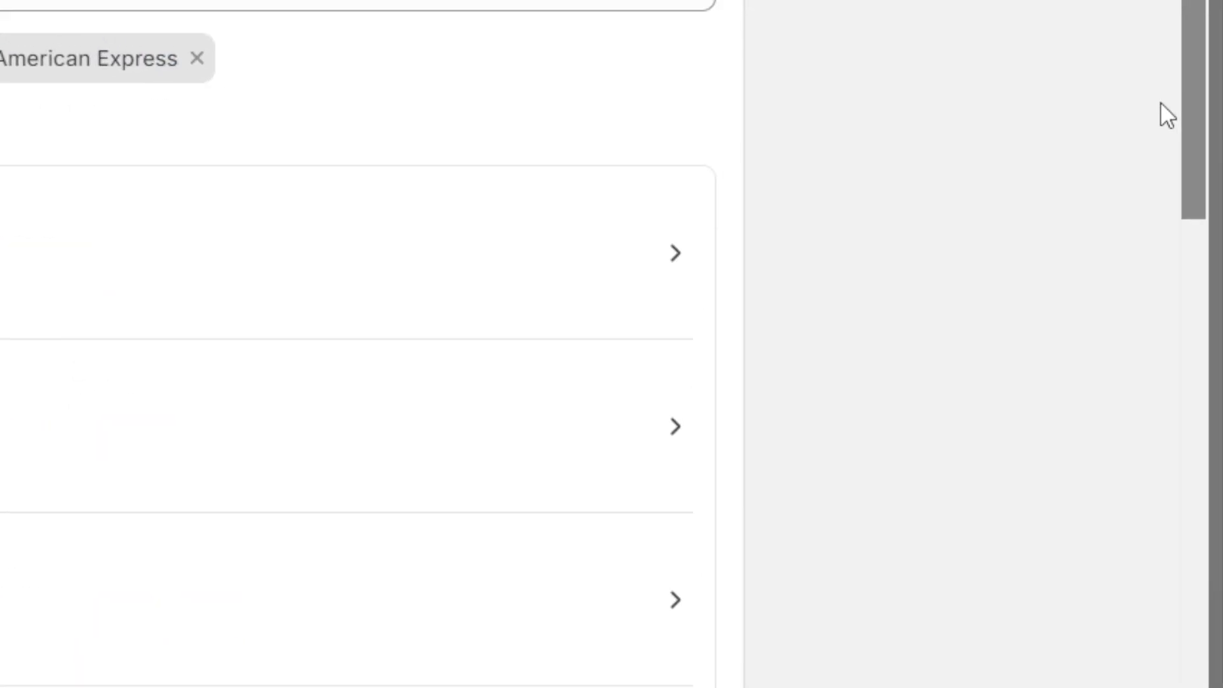
left_click_drag(1190, 128, 1212, 172)
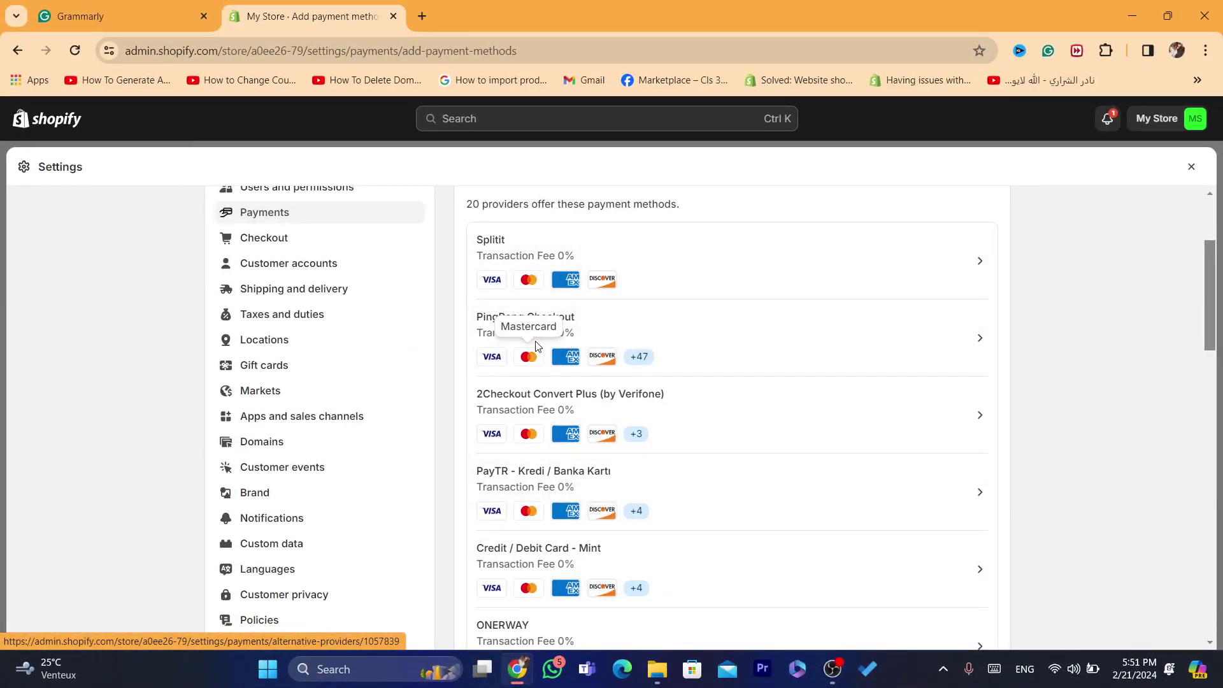
left_click_drag(1214, 295, 1215, 304)
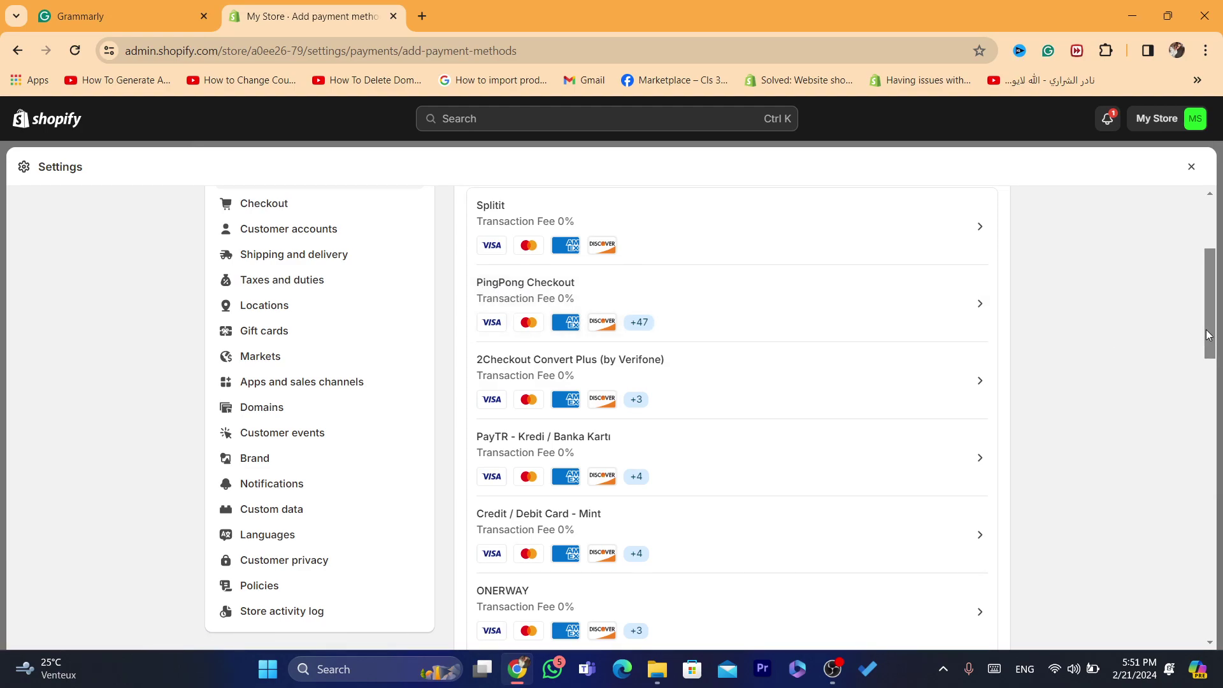
scroll(599, 369, "up", 3)
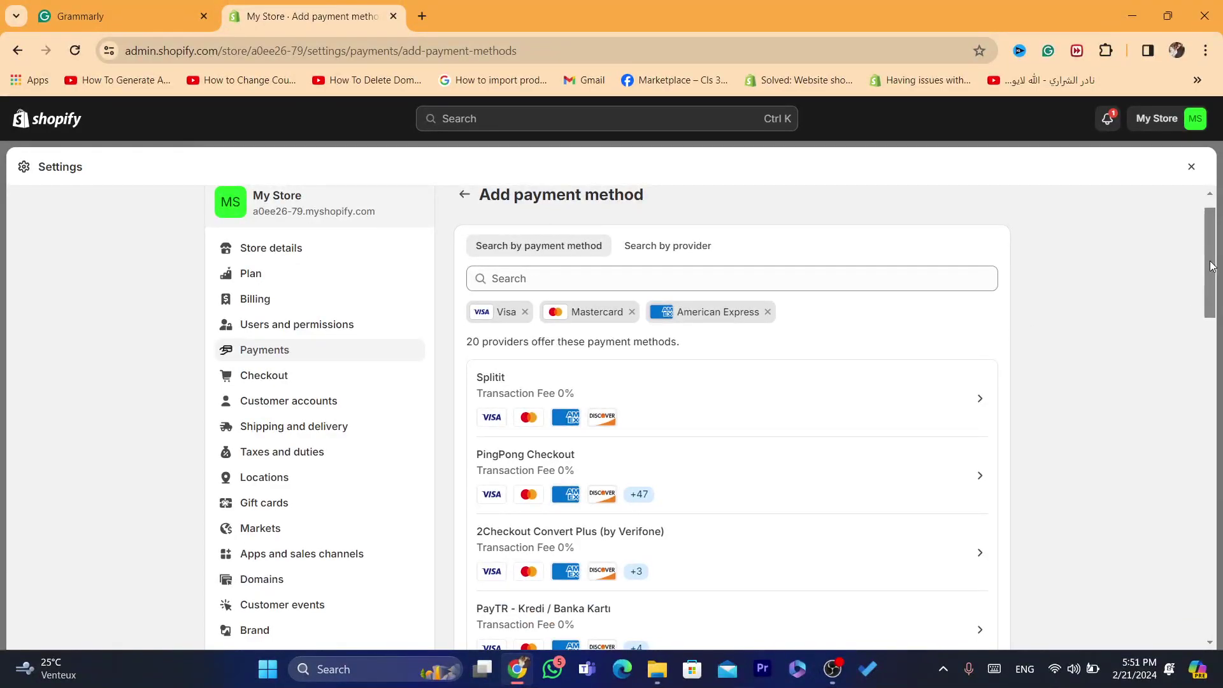
scroll(549, 355, "down", 2)
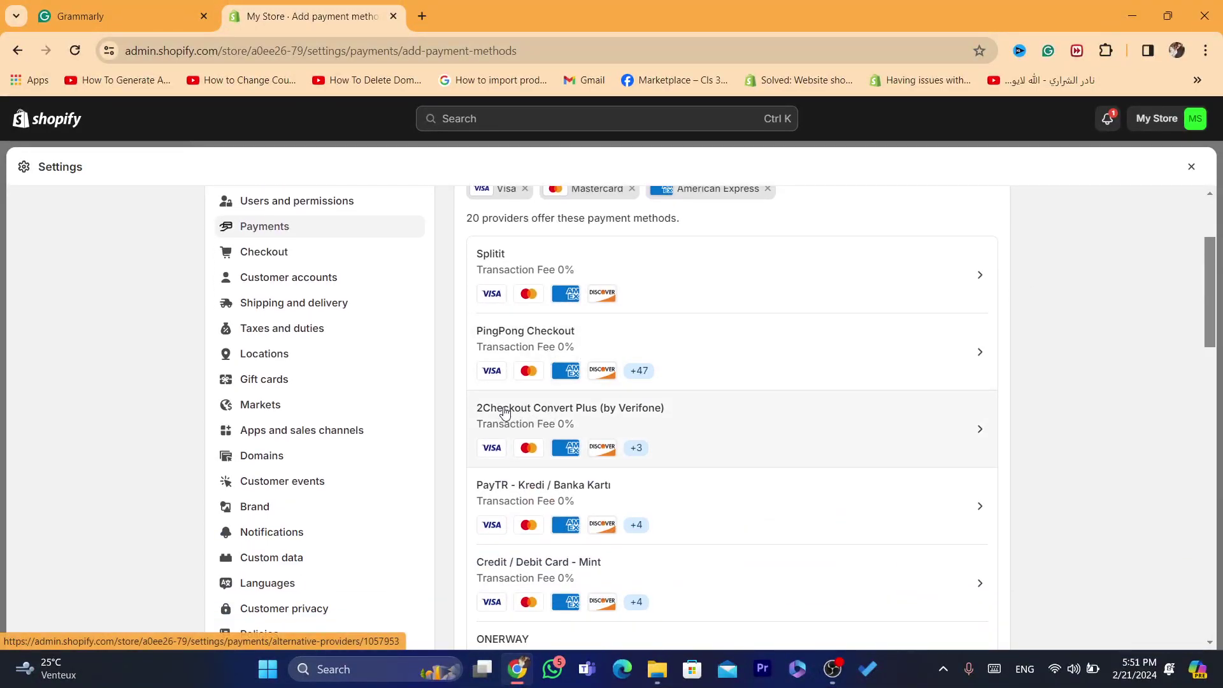
Step: Open the PingPong Checkout provider and read its description
left_click(505, 333)
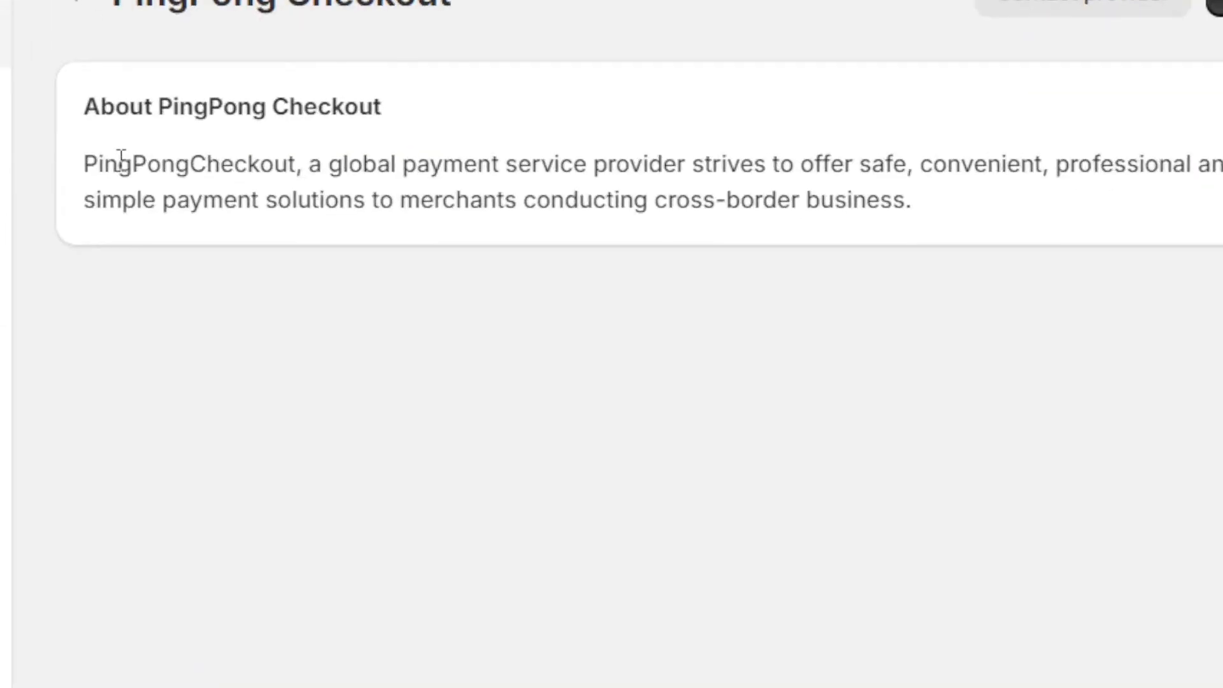
left_click_drag(482, 306, 662, 322)
left_click(443, 174)
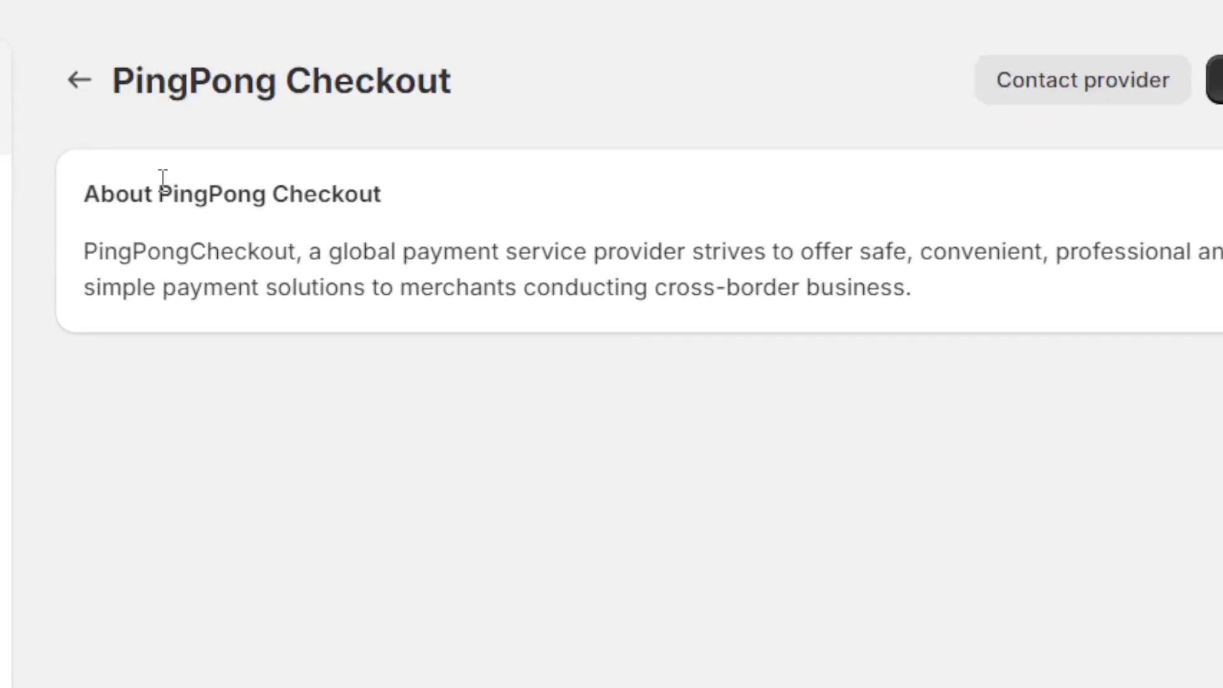
left_click_drag(500, 277, 609, 280)
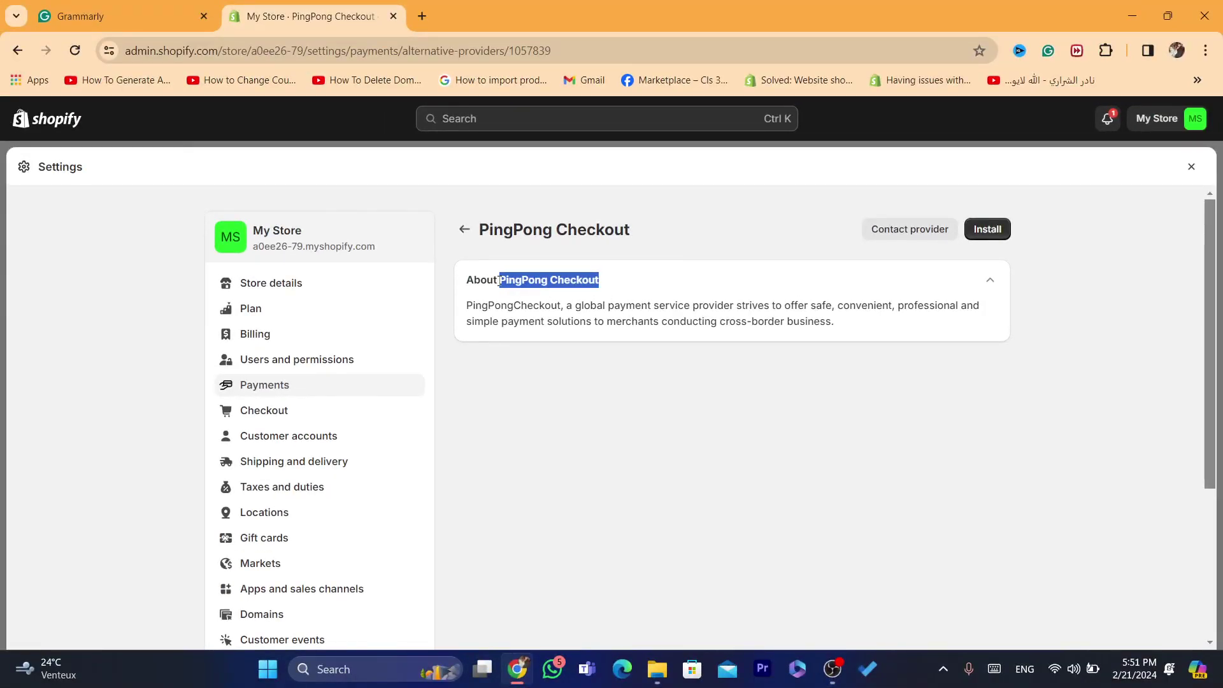
left_click_drag(499, 280, 598, 281)
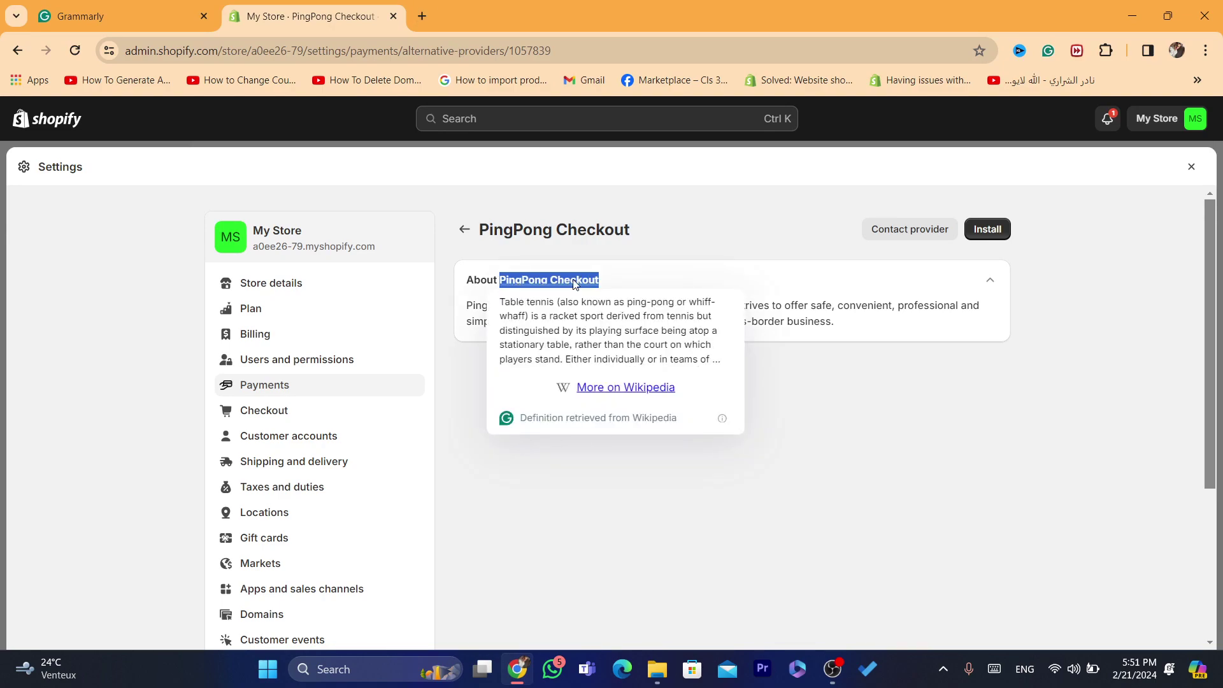
left_click(569, 274)
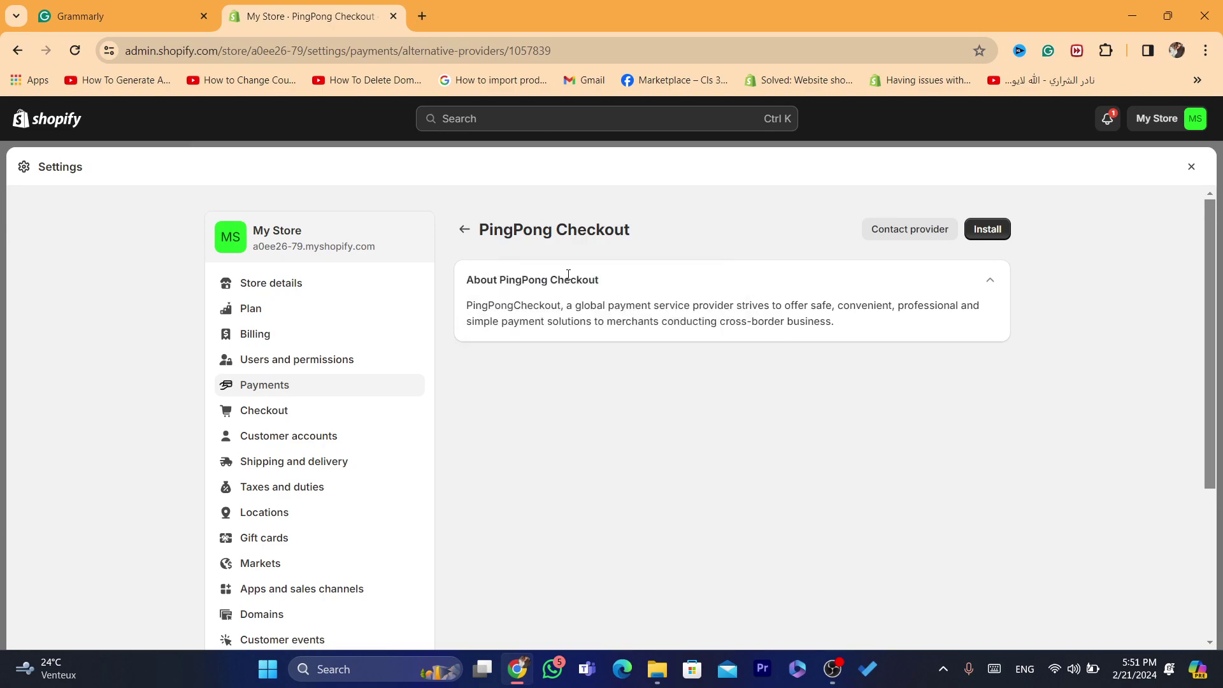
Step: Return to adding a payment method and select Visa and Mastercard as the methods to search for
left_click(458, 233)
left_click(533, 312)
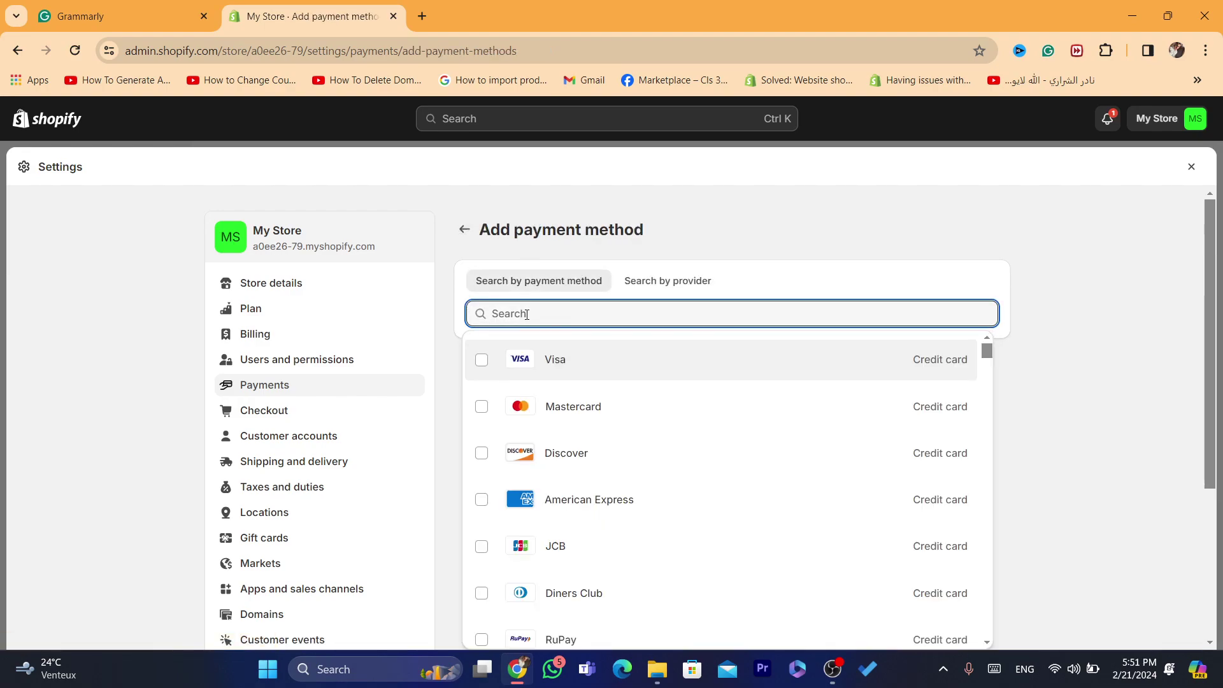
left_click(481, 360)
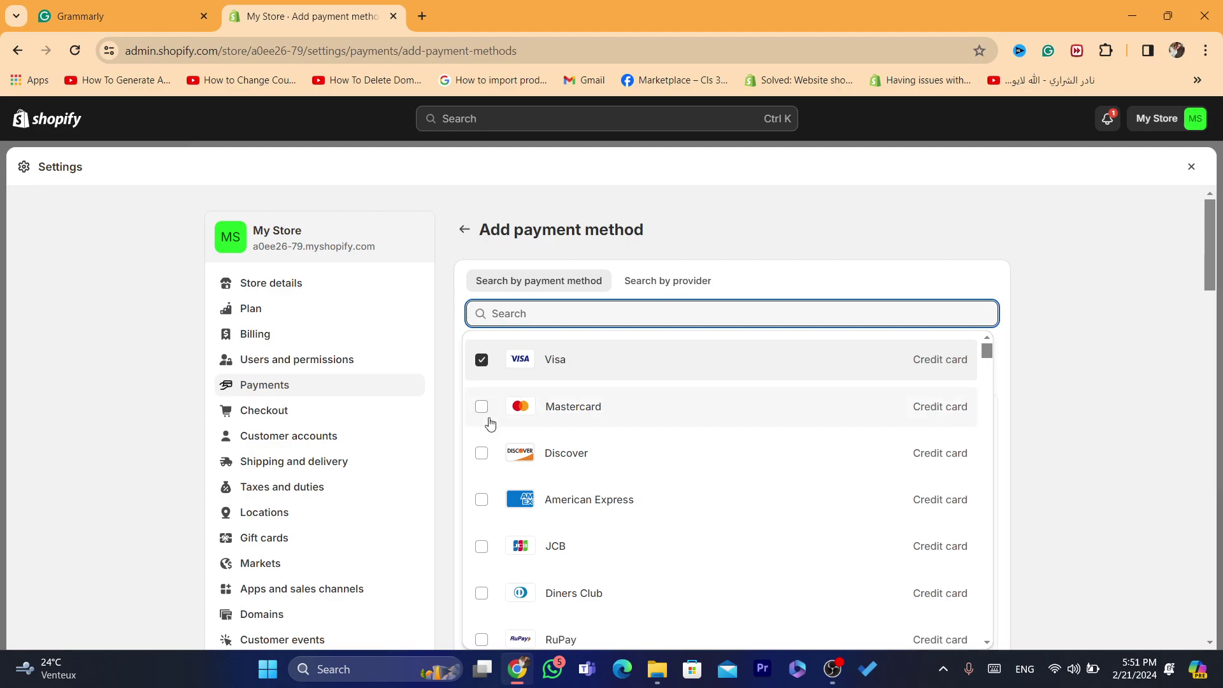
left_click(481, 409)
left_click(858, 238)
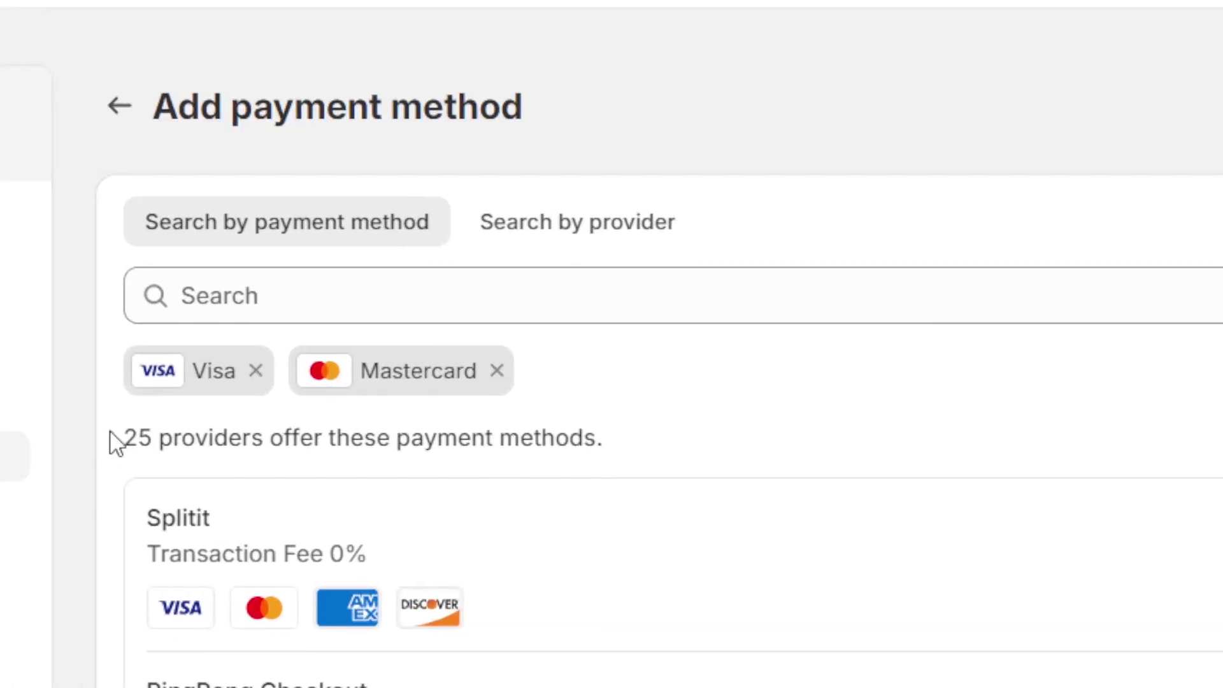
Step: Open 2Checkout Convert Plus (by Verifone) from the matching providers and start its installation
left_click_drag(461, 378, 591, 386)
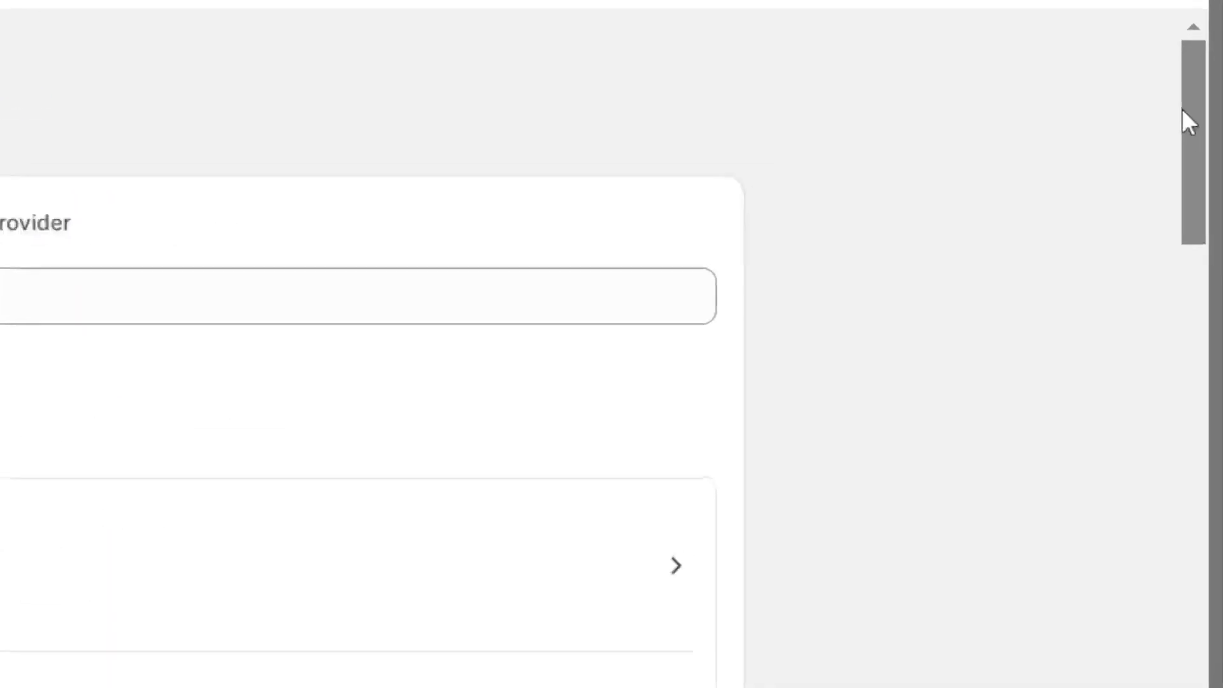
scroll(1205, 255, "down", 3)
scroll(105, 474, "down", 5)
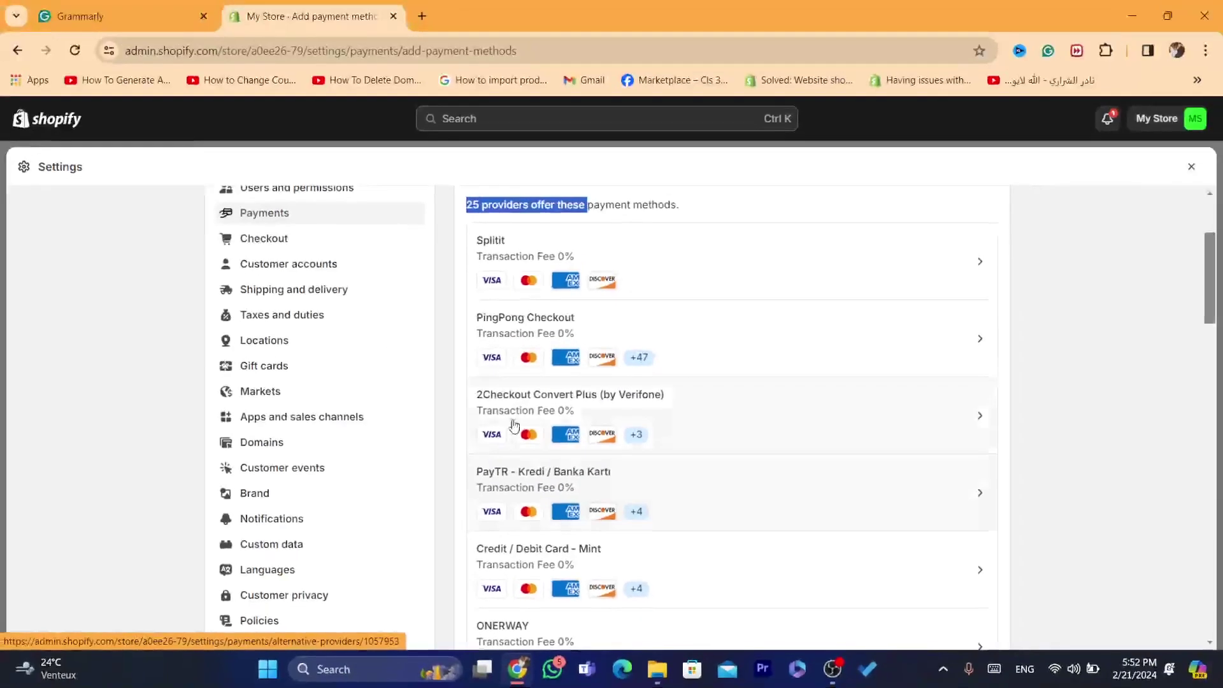
left_click(185, 105)
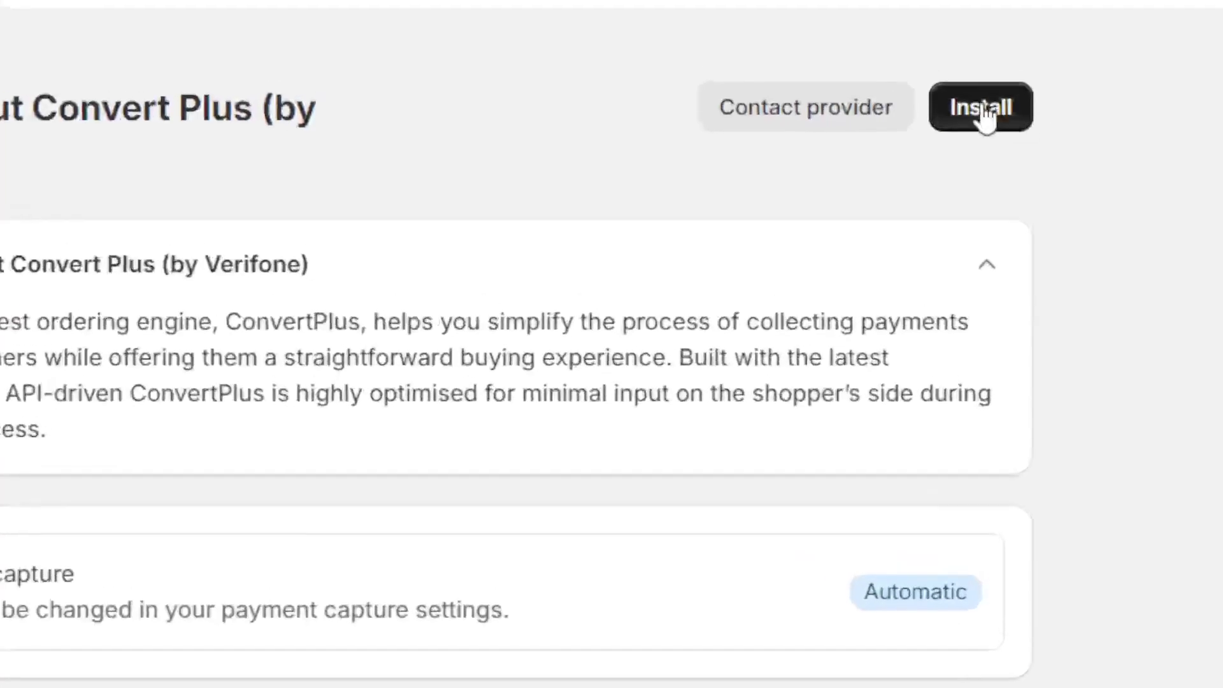
left_click(989, 229)
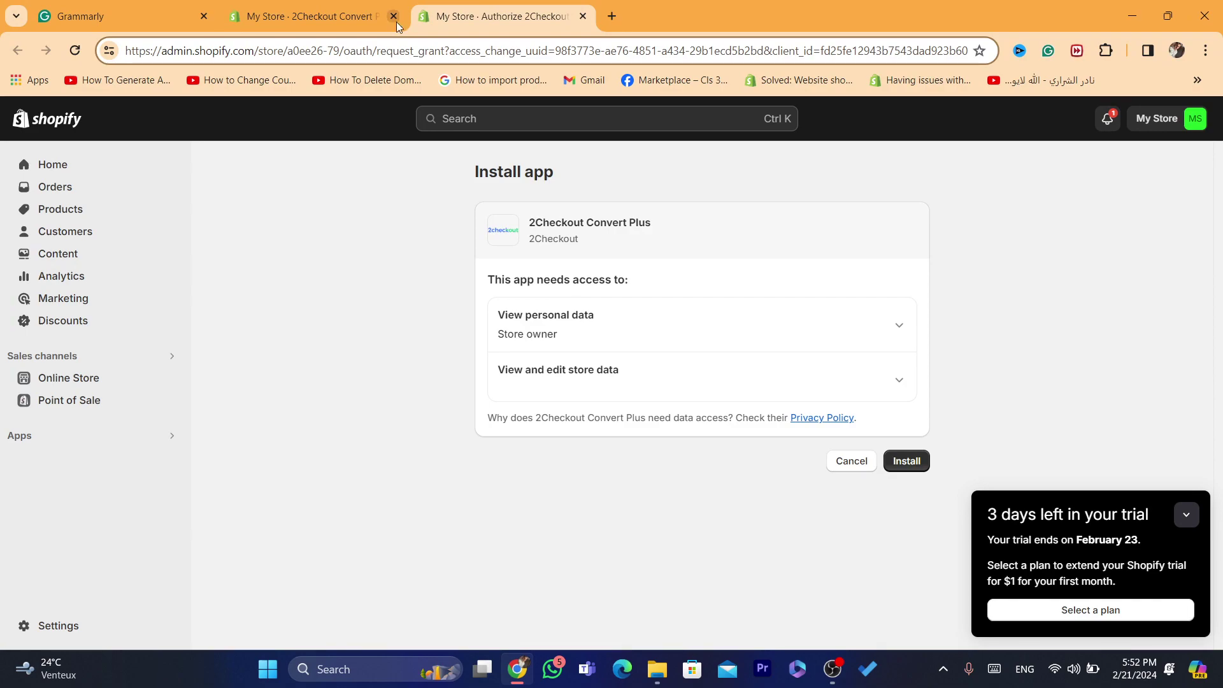
Step: Go back to the 2Checkout provider page in the store's settings, leave it, and close the settings
left_click(275, 7)
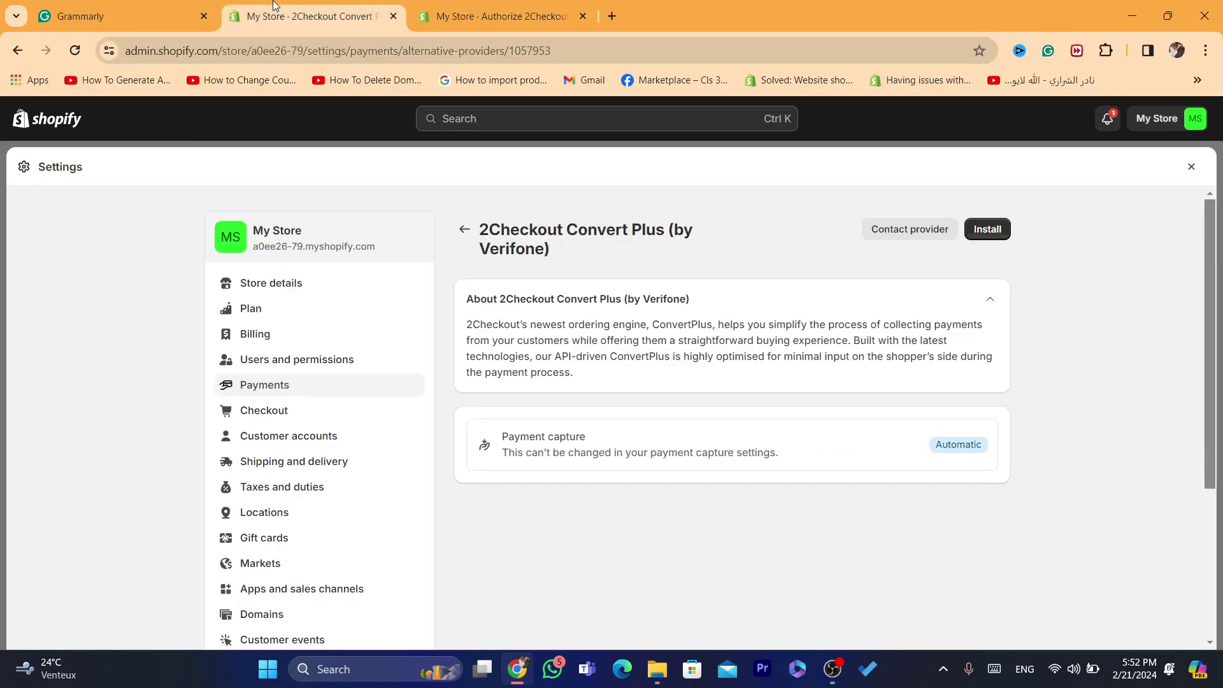
left_click(464, 230)
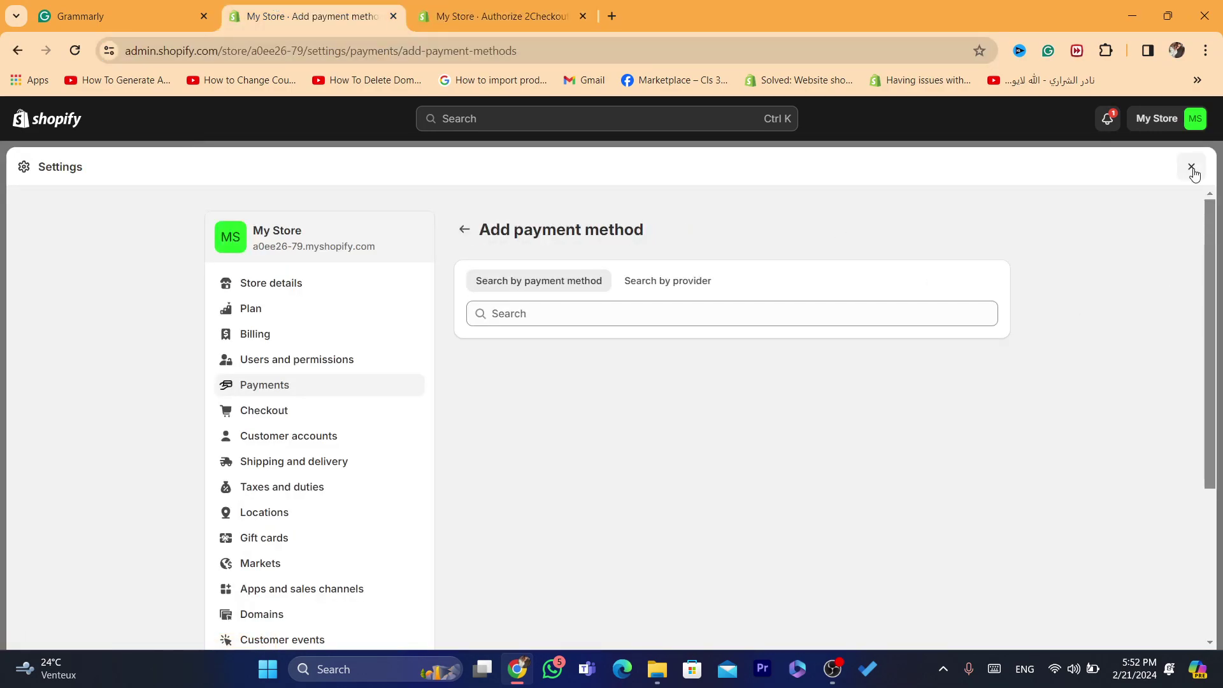
left_click(1191, 167)
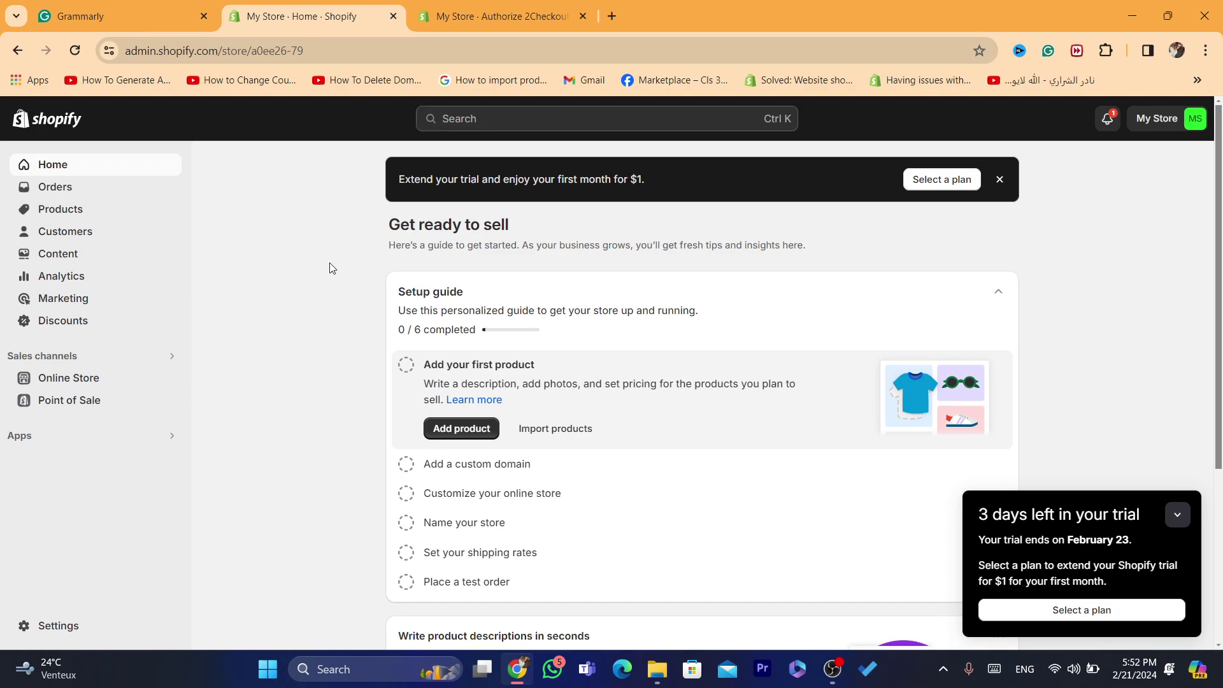